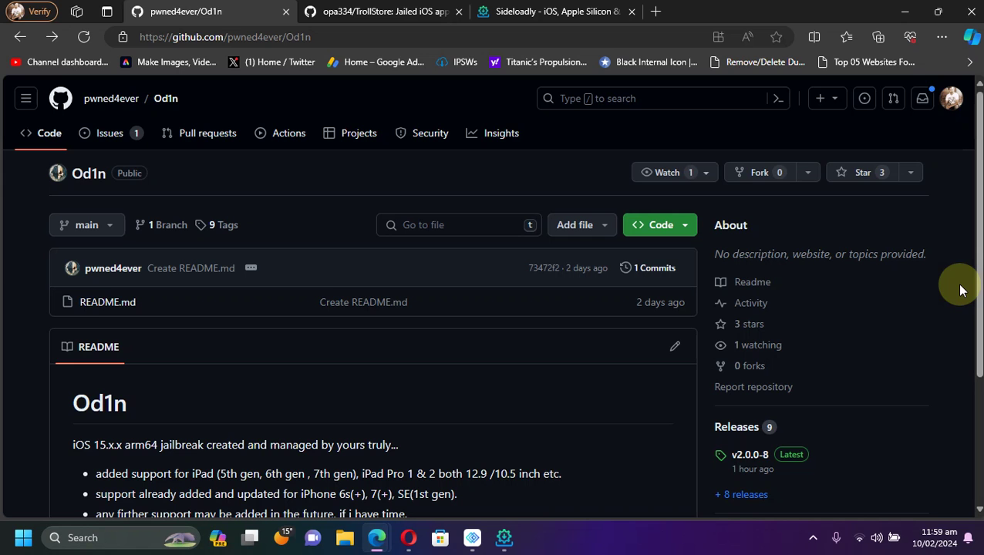
# Step: Read the README of the Od1n repository, including its list of supported iPad and iPhone models
pyautogui.scroll(-3, 960, 290)
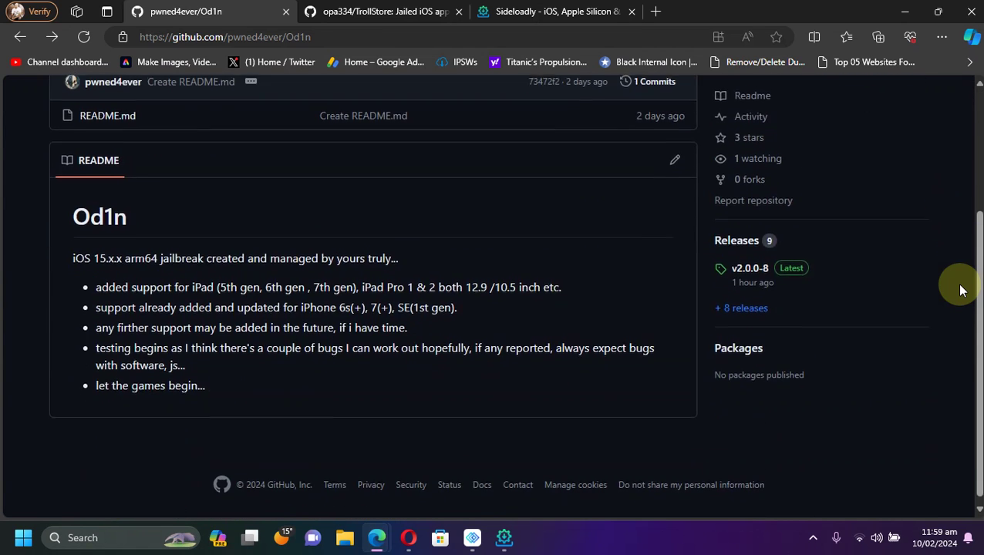
pyautogui.scroll(3, 961, 290)
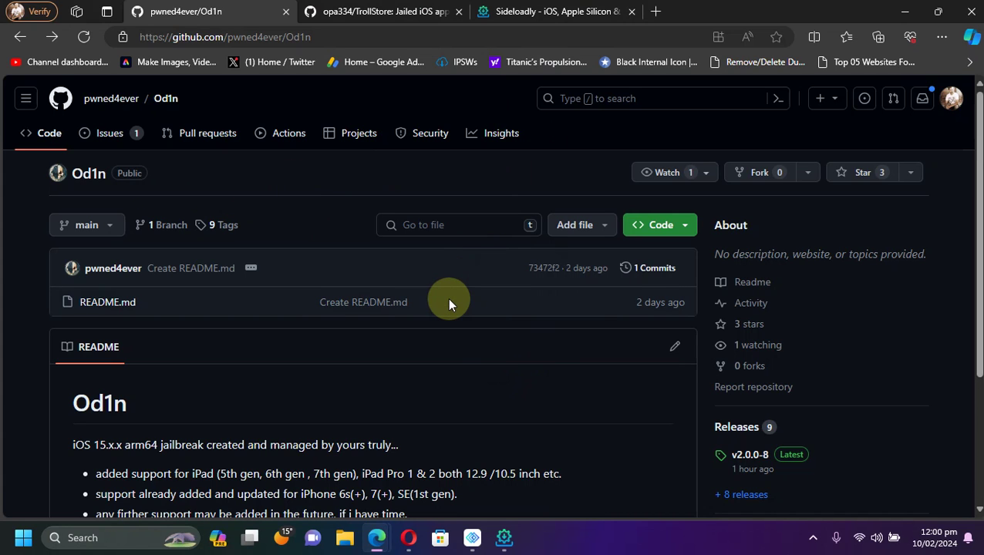
pyautogui.scroll(-2, 479, 327)
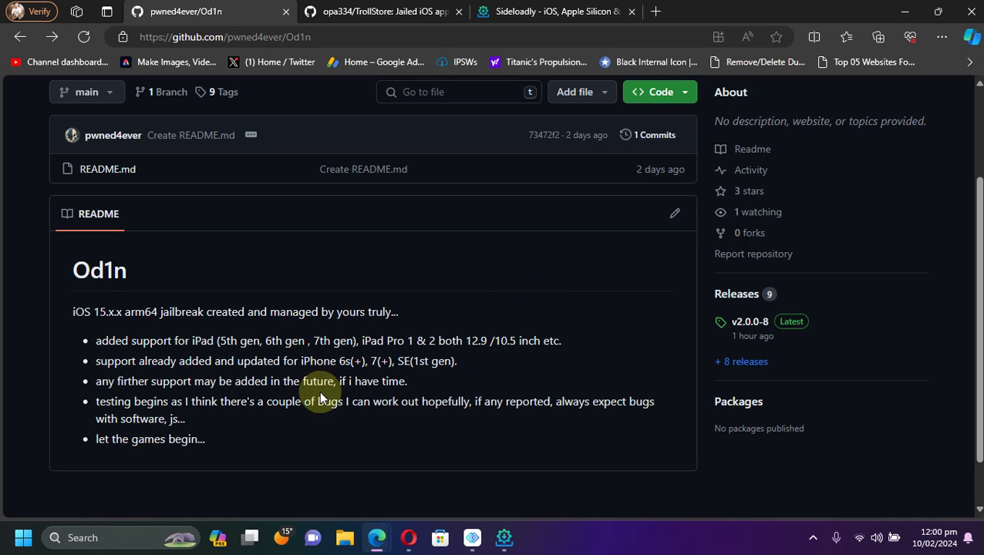
pyautogui.scroll(2, 576, 286)
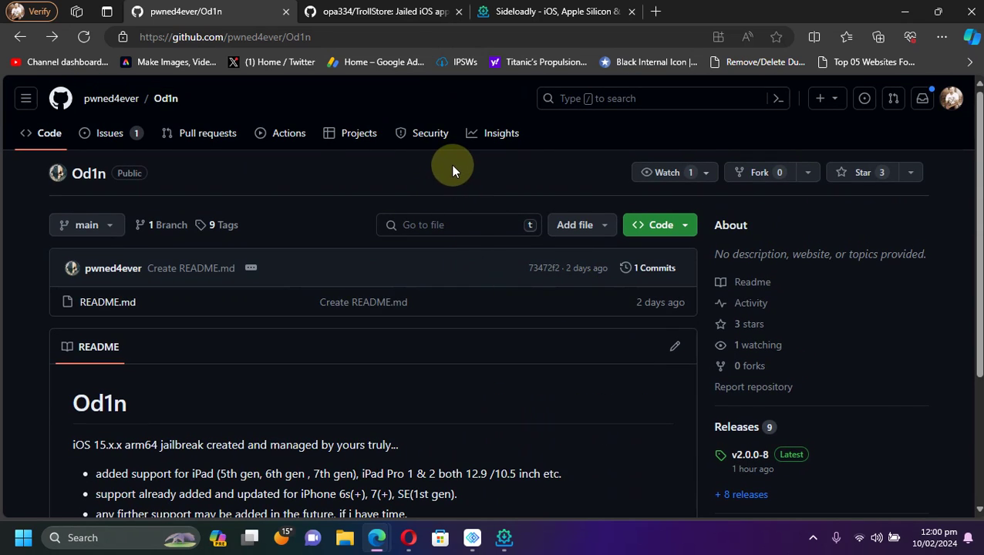
# Step: Look over the TrollStore repository and the Sideloadly website alongside the Od1n repository page
pyautogui.click(388, 16)
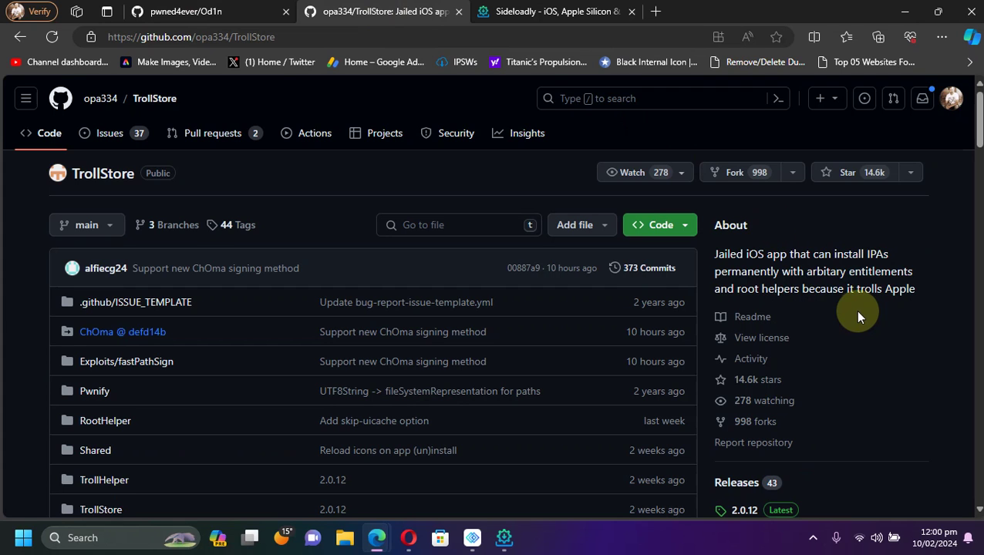
pyautogui.click(554, 12)
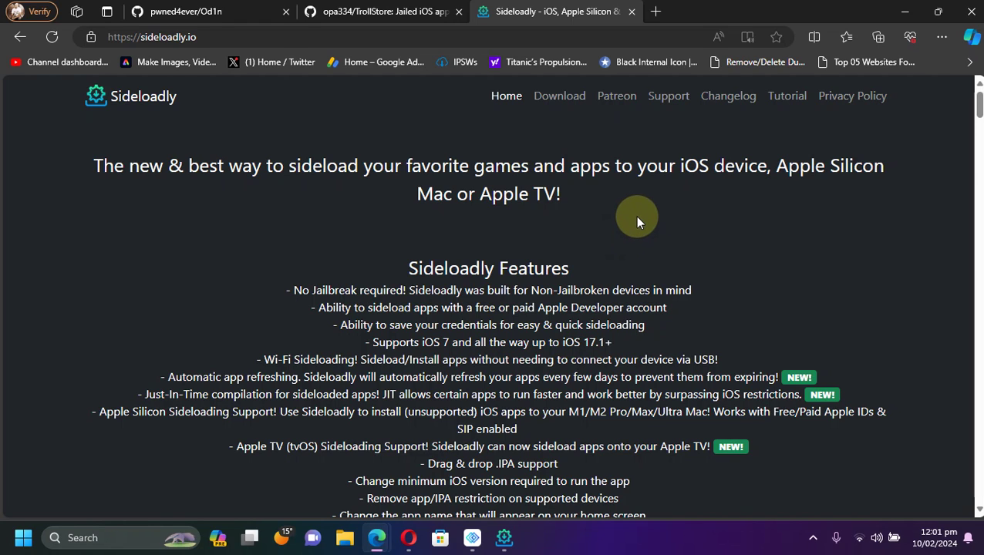
pyautogui.hotkey('ctrl', 'Tab')
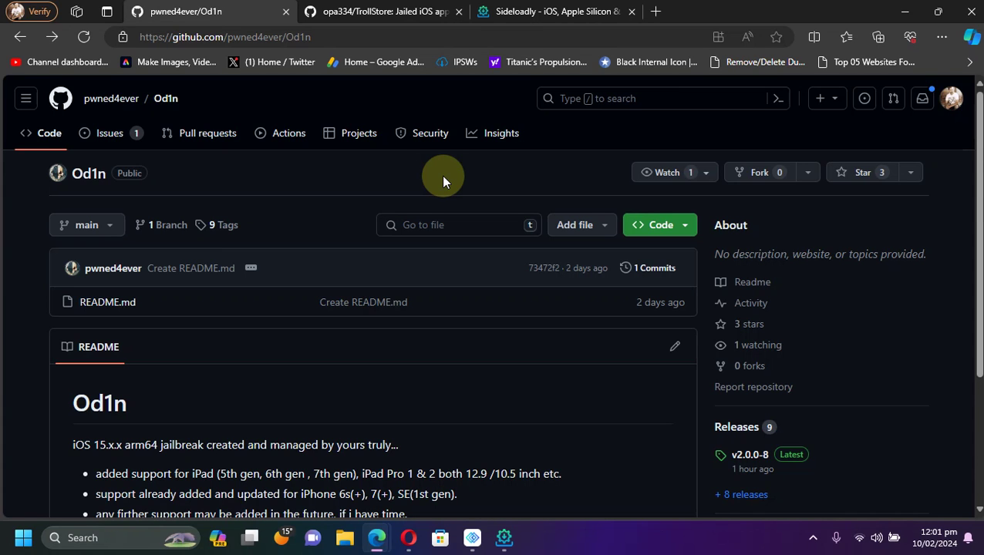
pyautogui.scroll(-1, 902, 333)
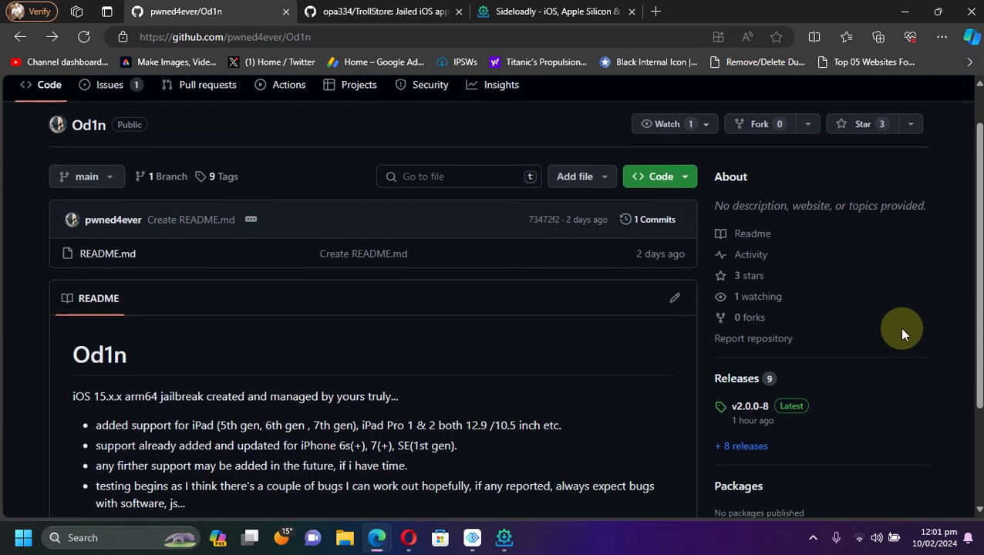
pyautogui.scroll(1, 904, 333)
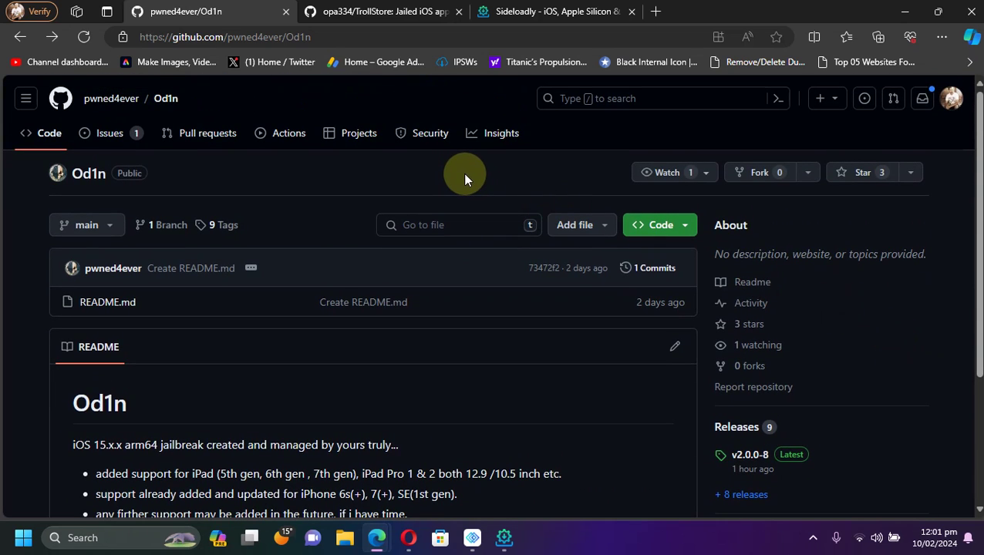
pyautogui.click(378, 12)
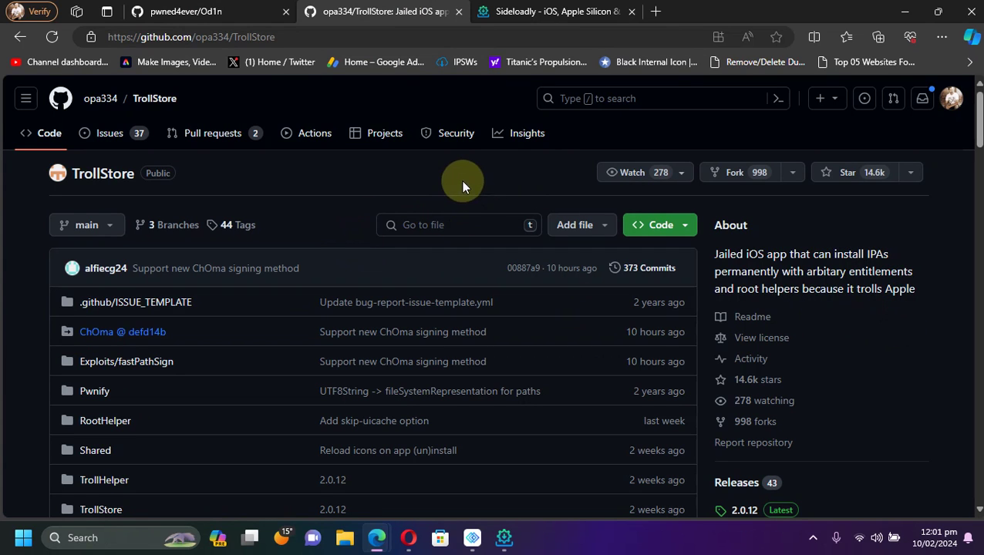
pyautogui.click(228, 17)
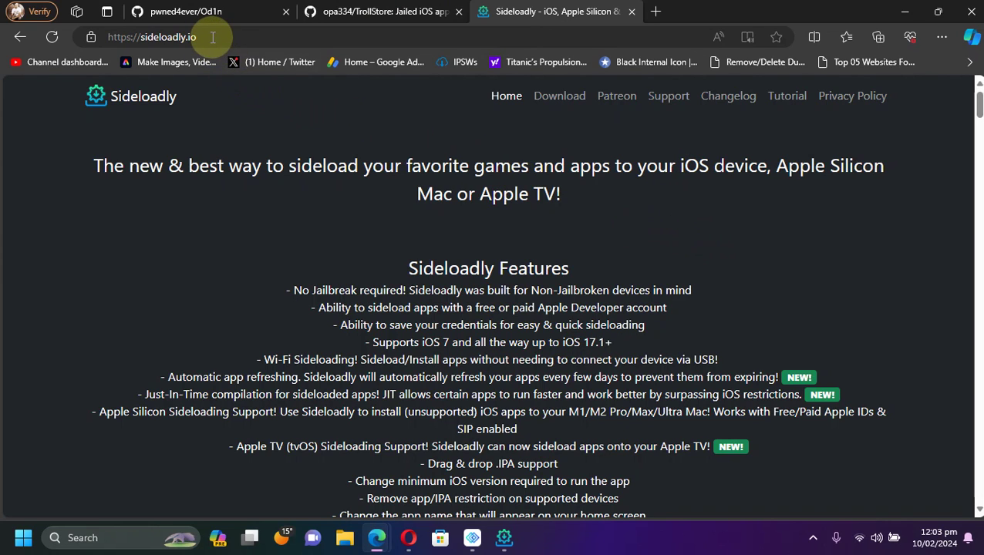
# Step: Review the iTunes, iCloud and Sideloadly download links on the Sideloadly site, and bring the Sideloadly app into view
pyautogui.scroll(-10, 699, 229)
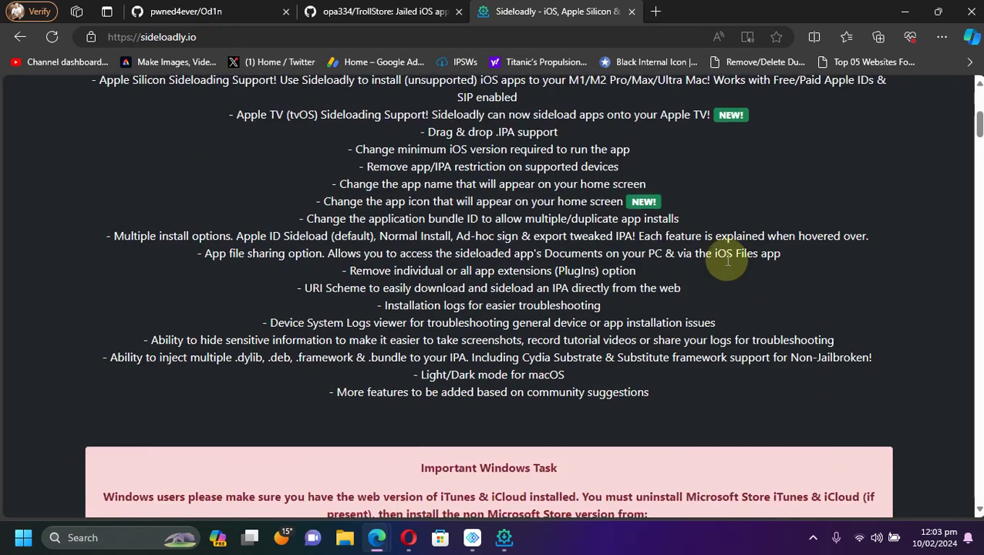
pyautogui.scroll(-1, 725, 324)
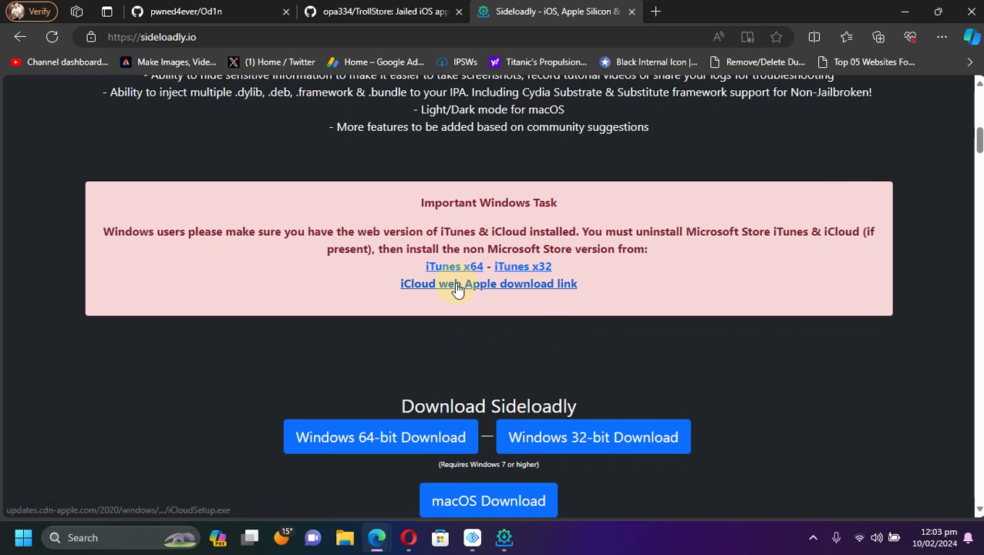
pyautogui.click(905, 12)
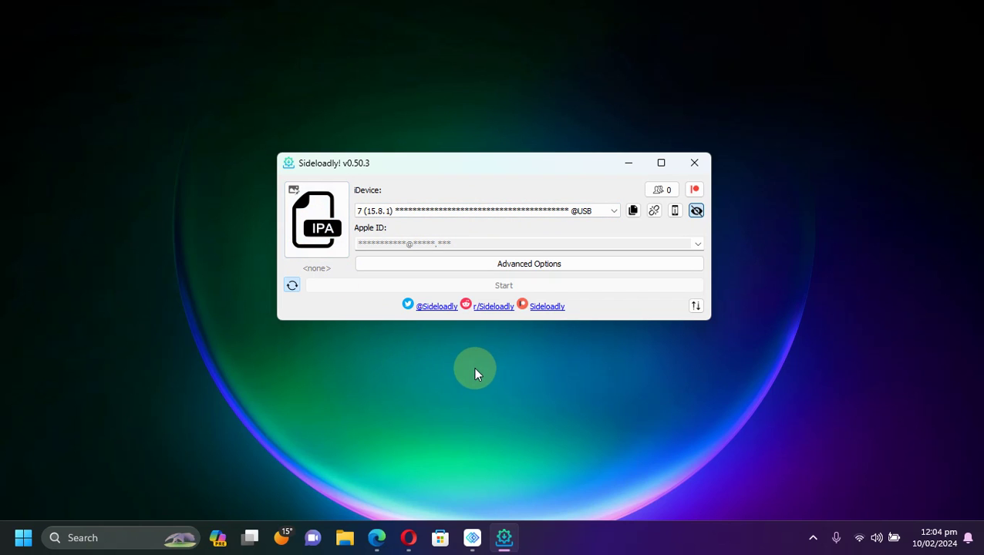
# Step: Return to the browser and open the Od1n repository from its developer's list of repositories
pyautogui.click(376, 537)
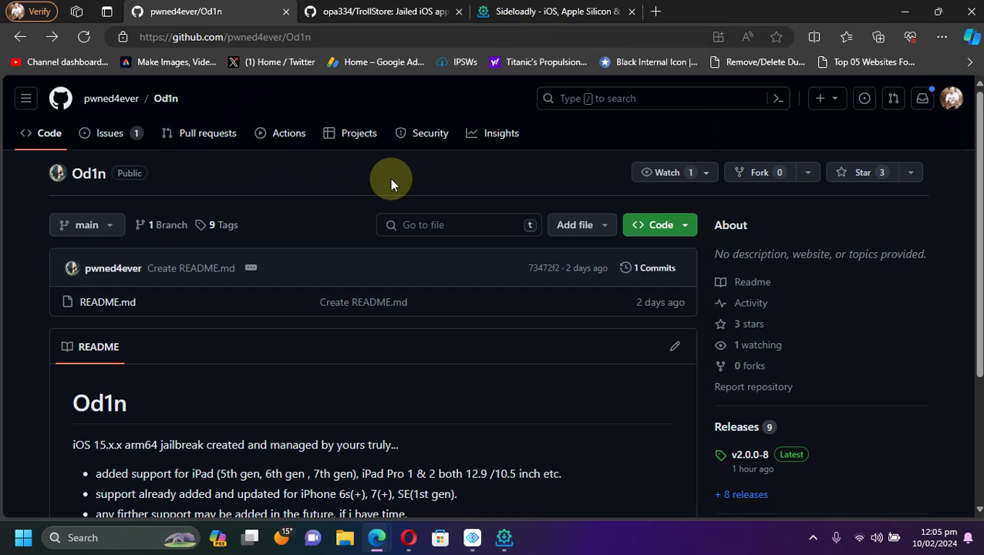
pyautogui.click(166, 99)
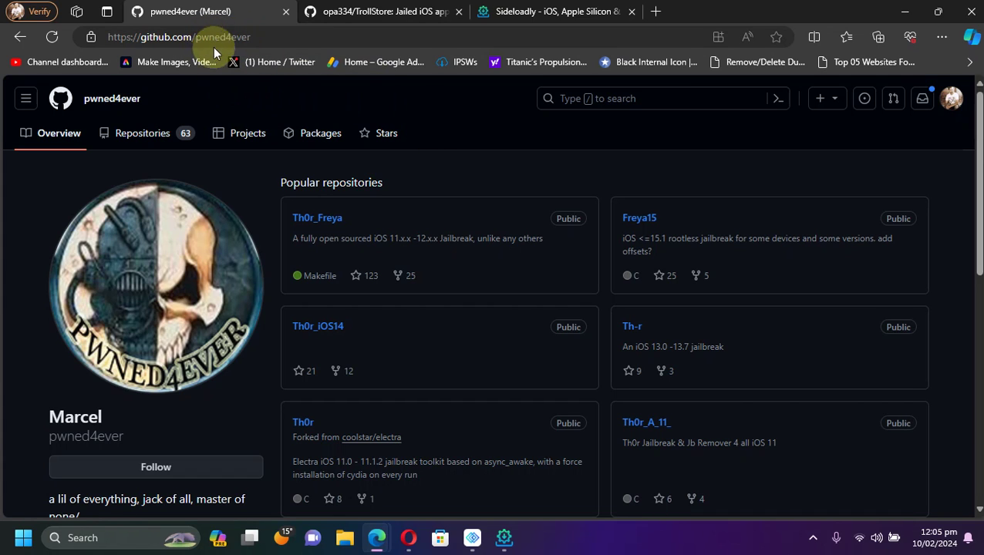
pyautogui.click(151, 142)
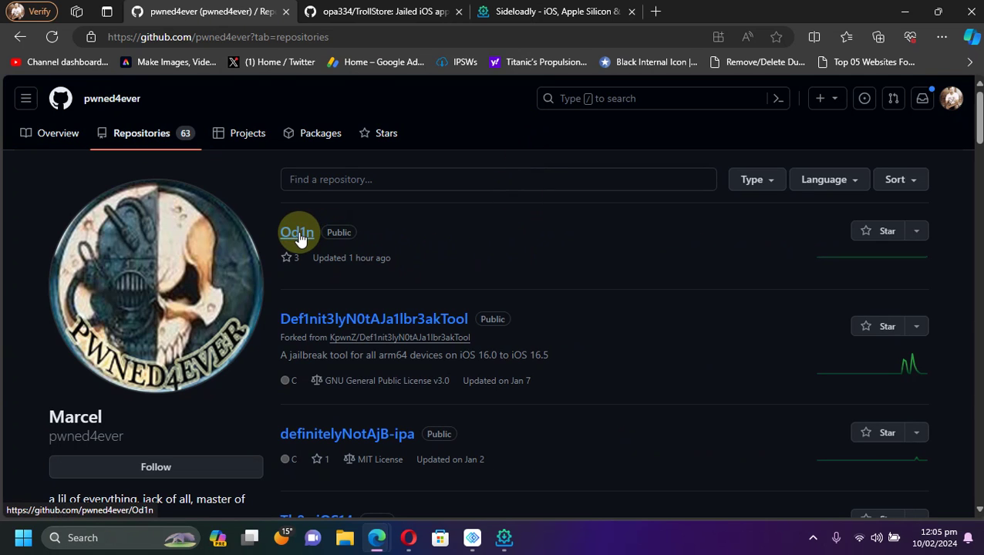
pyautogui.click(298, 234)
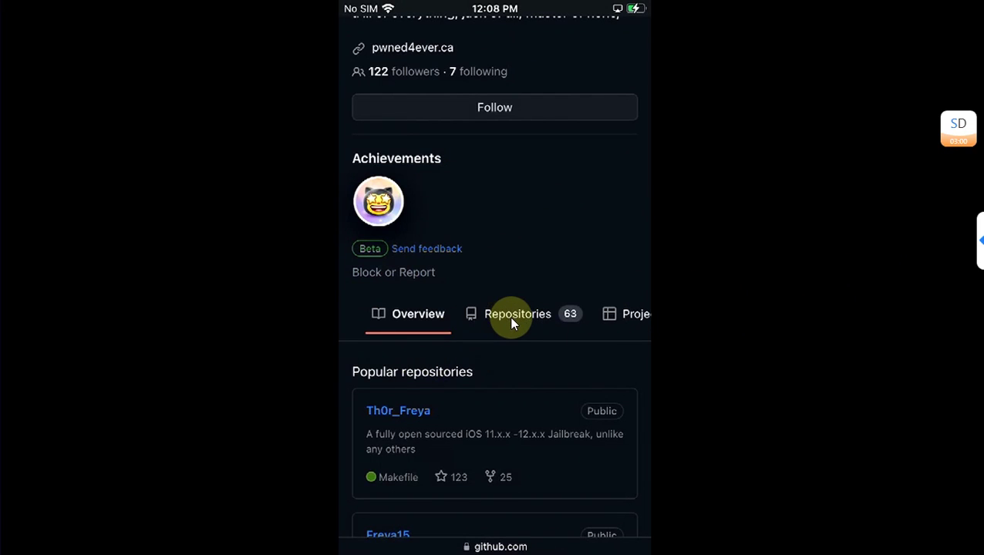
# Step: On the iPhone, open the Od1n repository from the developer's GitHub profile and go to its latest release, v2.0.0-8
pyautogui.click(526, 313)
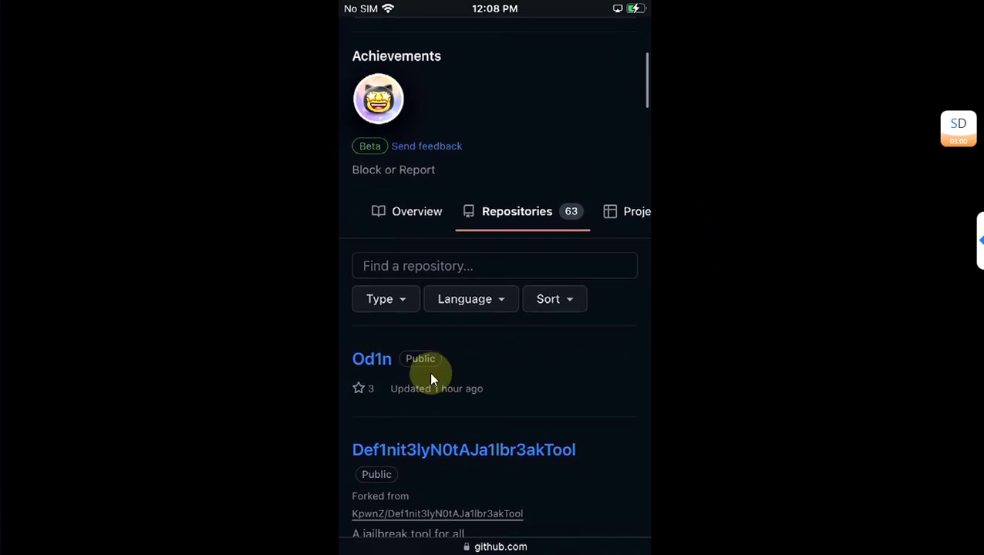
pyautogui.click(366, 364)
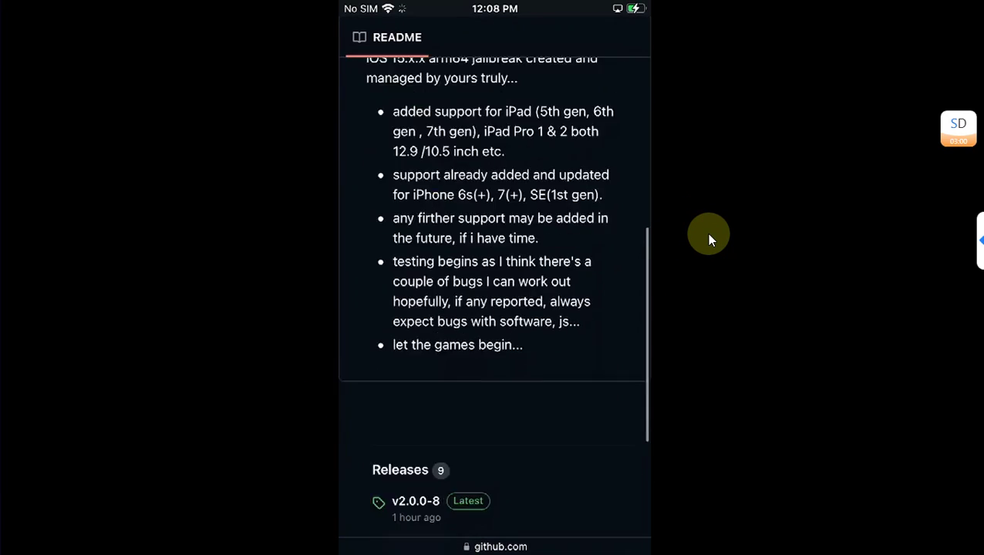
pyautogui.scroll(-4, 709, 235)
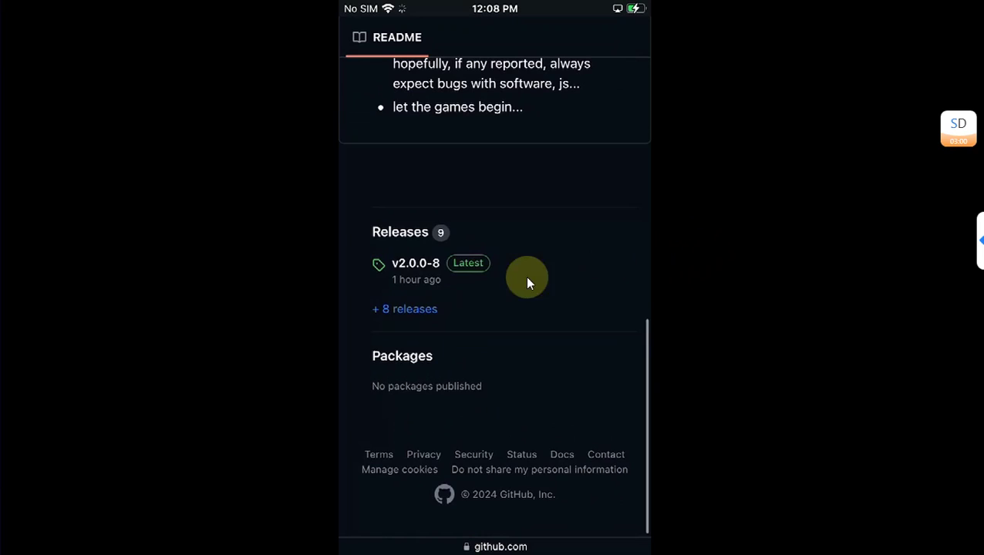
pyautogui.click(410, 273)
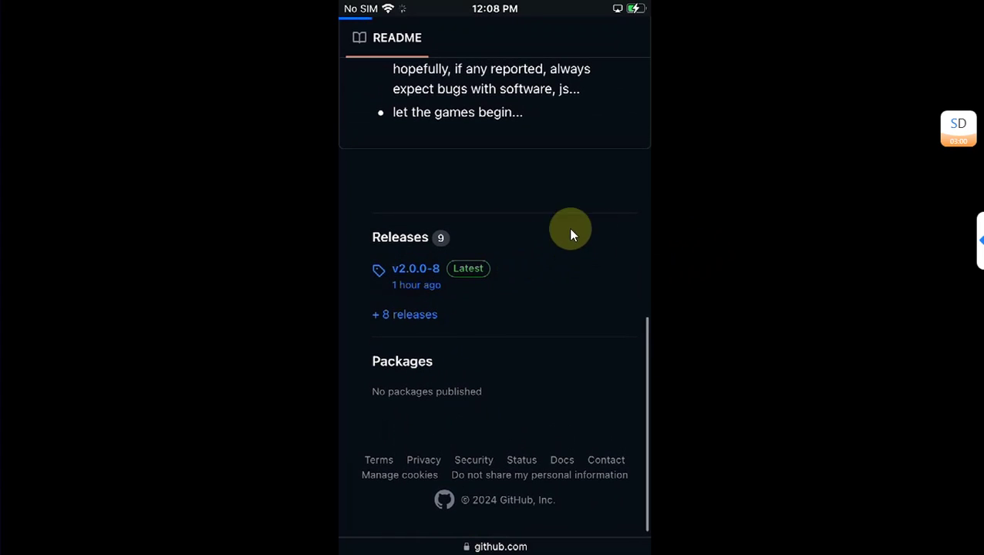
pyautogui.scroll(-5, 714, 266)
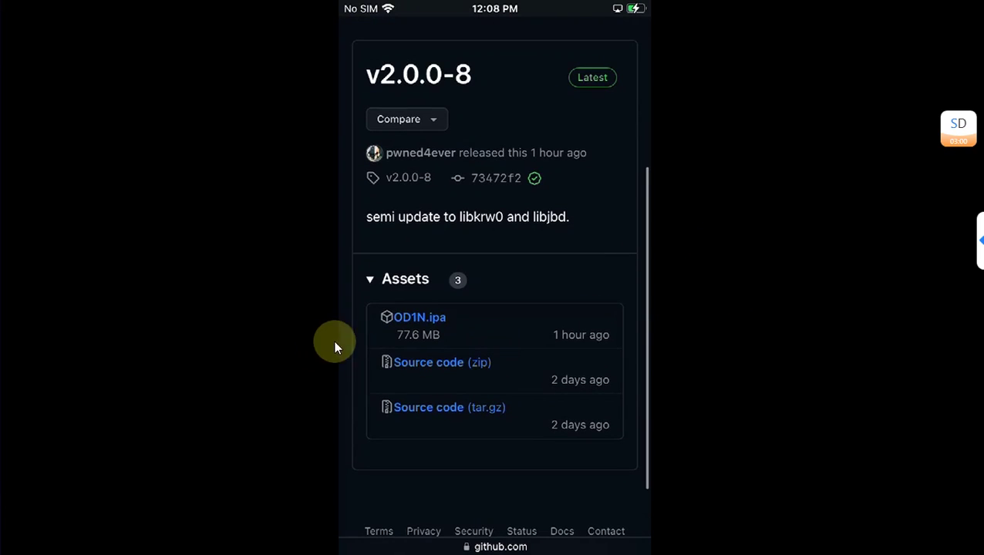
# Step: Download OD1N.ipa from the release assets, check the downloads, and open TrollStore's file picker for installing an IPA
pyautogui.click(417, 327)
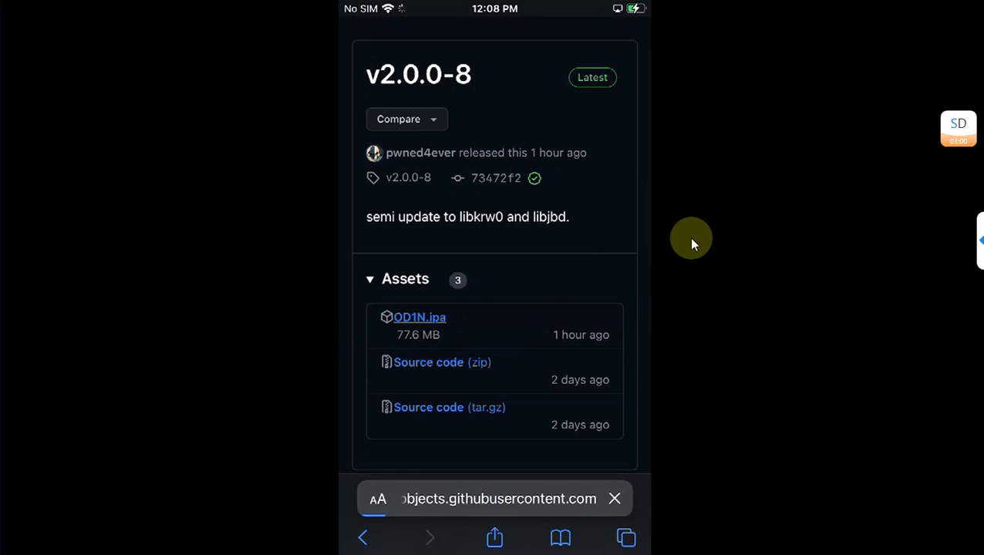
pyautogui.click(584, 269)
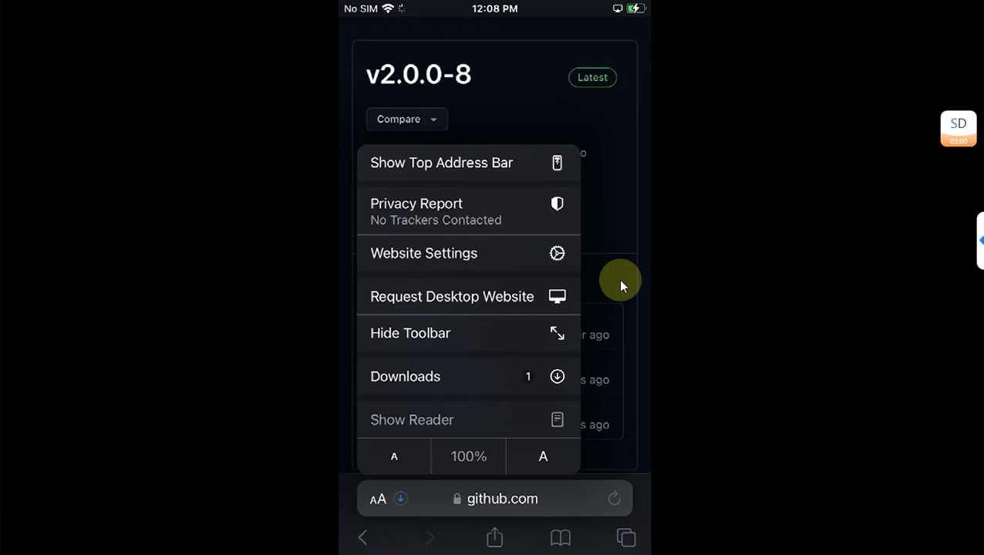
pyautogui.click(405, 376)
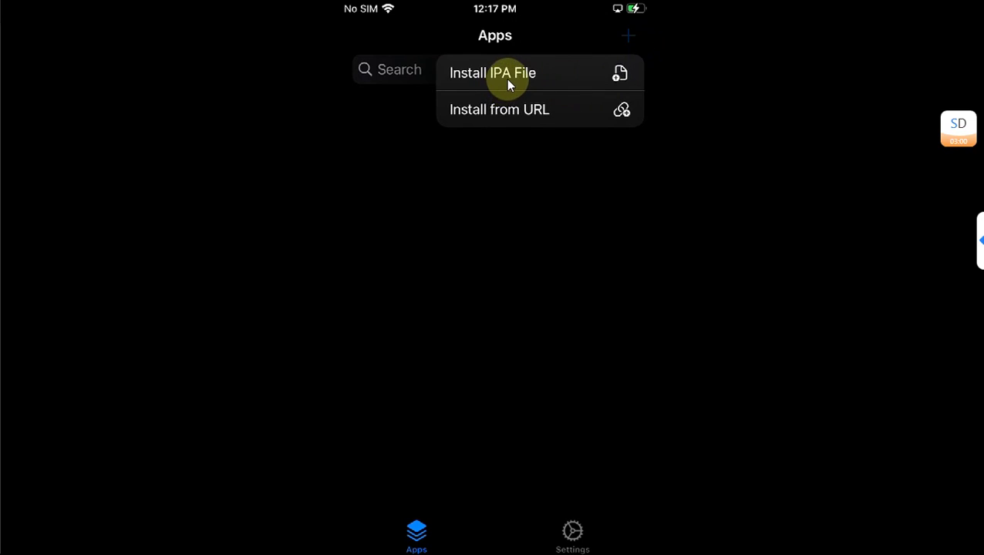
pyautogui.click(506, 78)
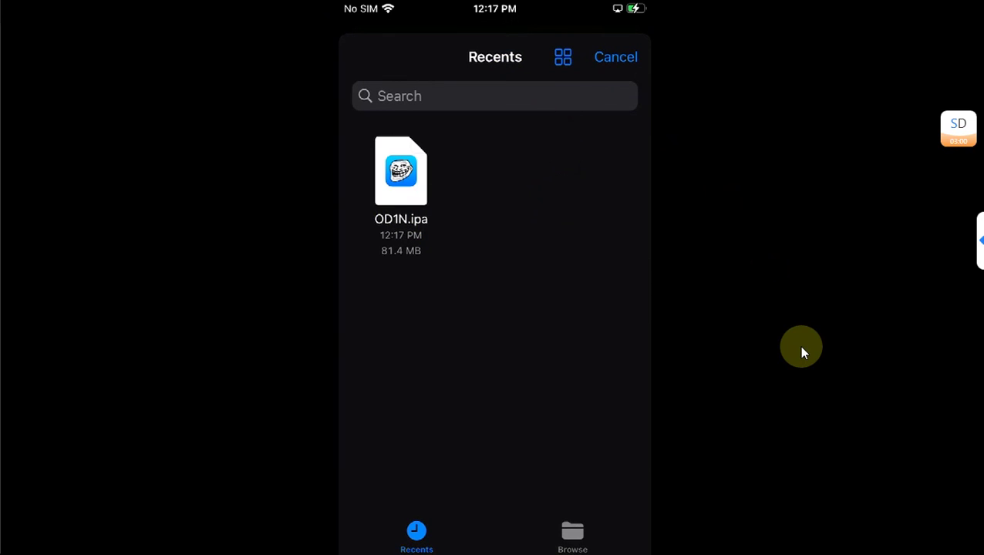
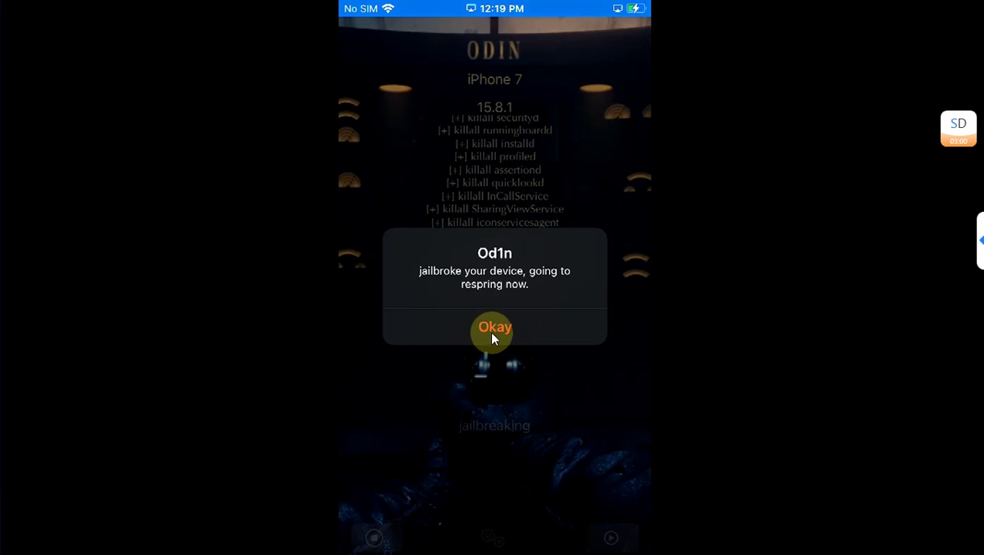
# Step: Accept Od1n's respring notice and open Sileo from the iPhone's home screen
pyautogui.click(503, 311)
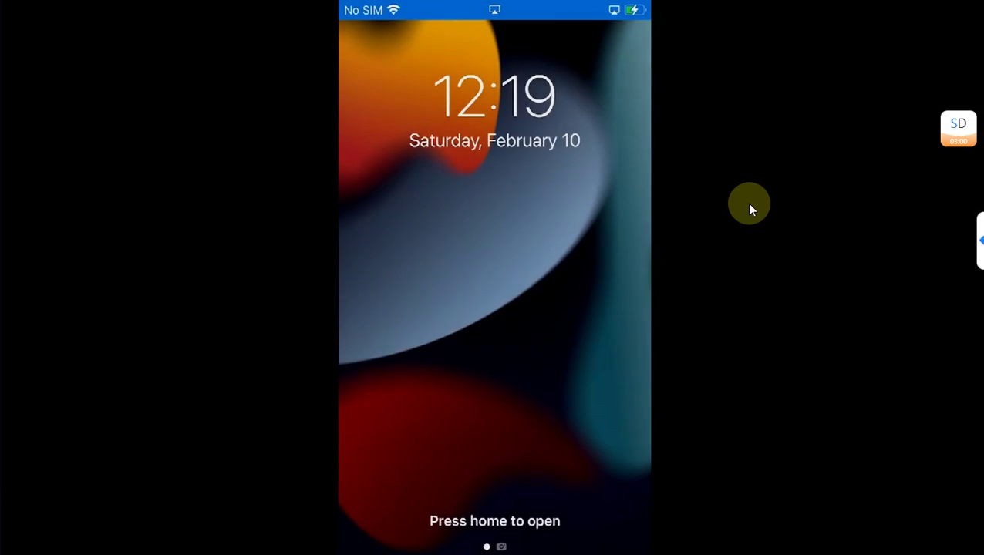
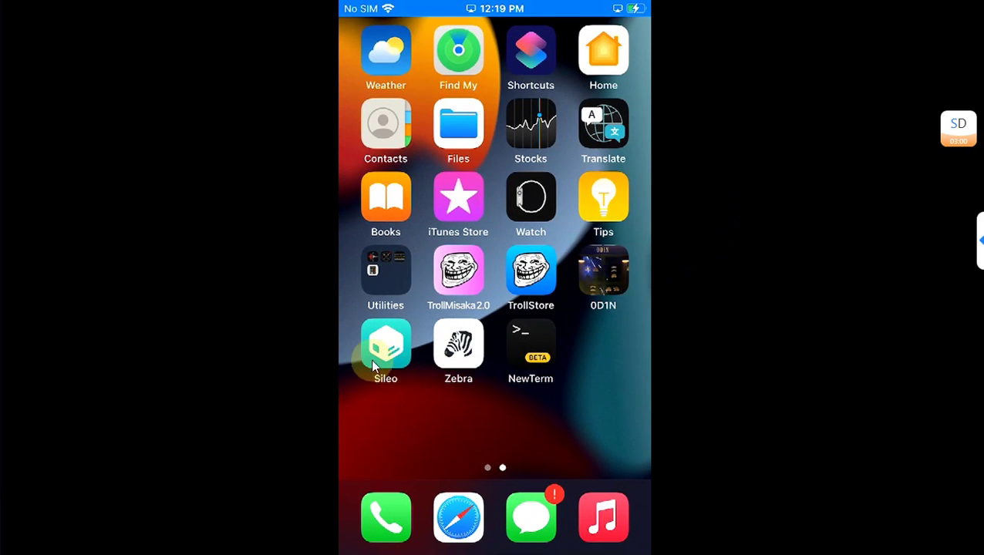
pyautogui.click(532, 342)
pyautogui.click(409, 360)
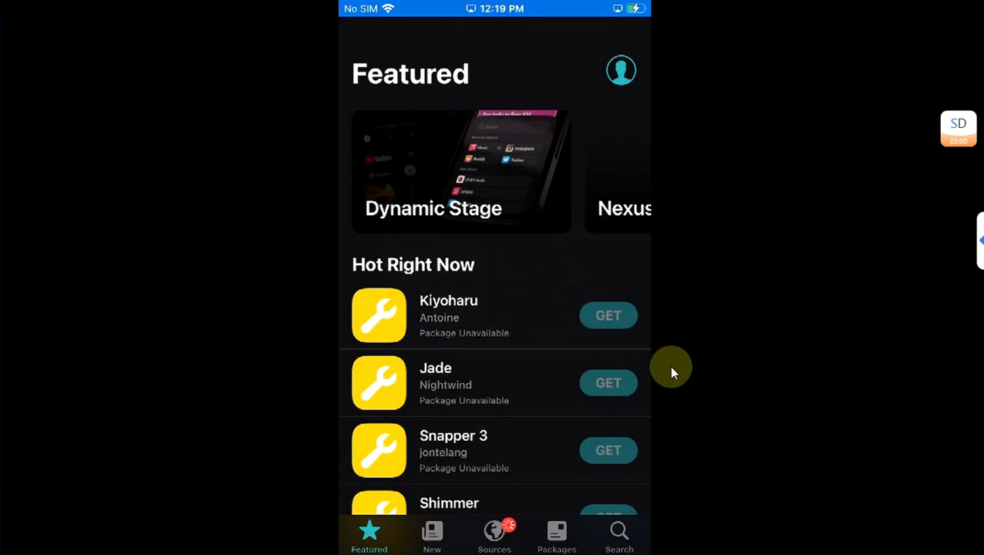
# Step: Open the Ampere tweak's preferences in the iPhone's Settings
pyautogui.scroll(-15, 526, 391)
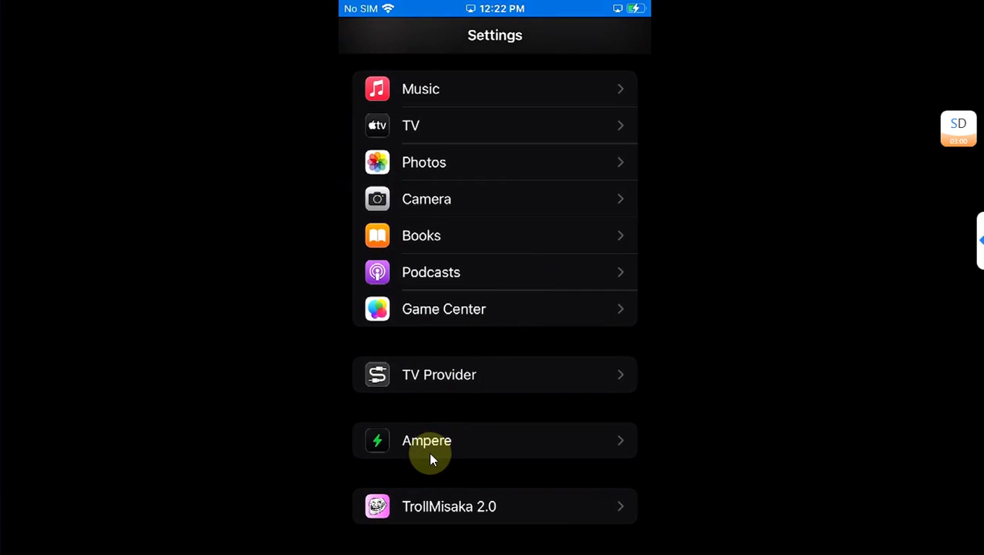
pyautogui.click(432, 439)
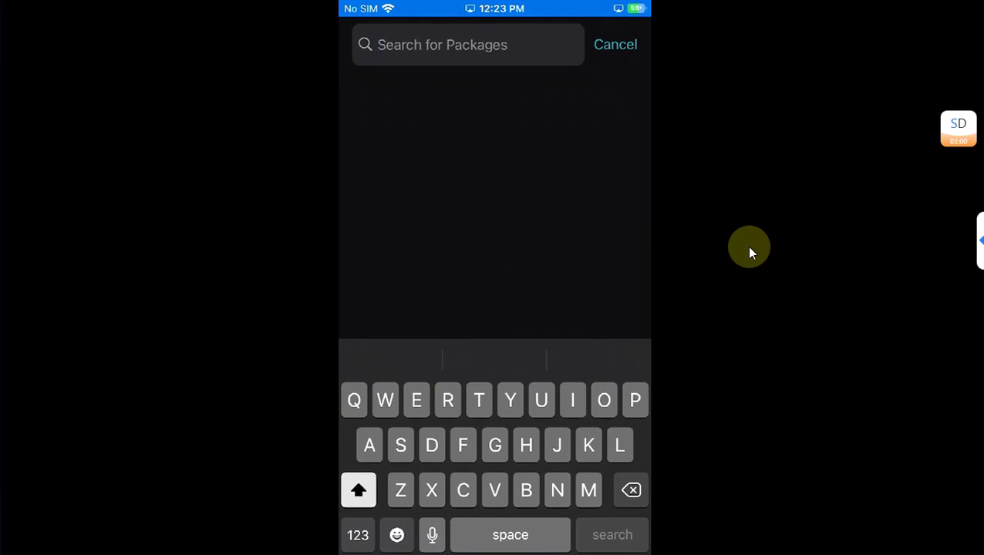
# Step: Search Sileo for "Troll" and examine the TrollStore Helper package's version, iOS compatibility and repository details
pyautogui.write('Troll')
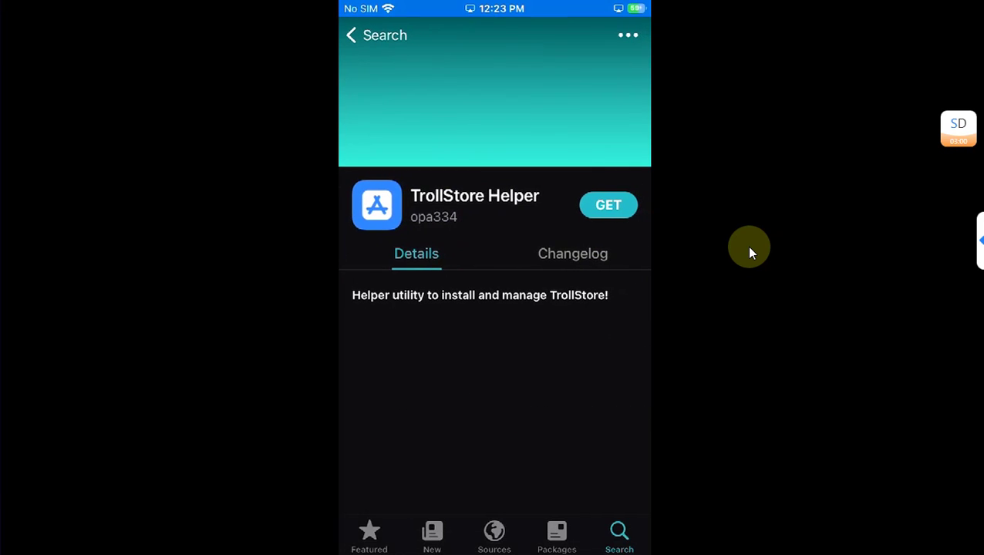
pyautogui.scroll(-10, 495, 309)
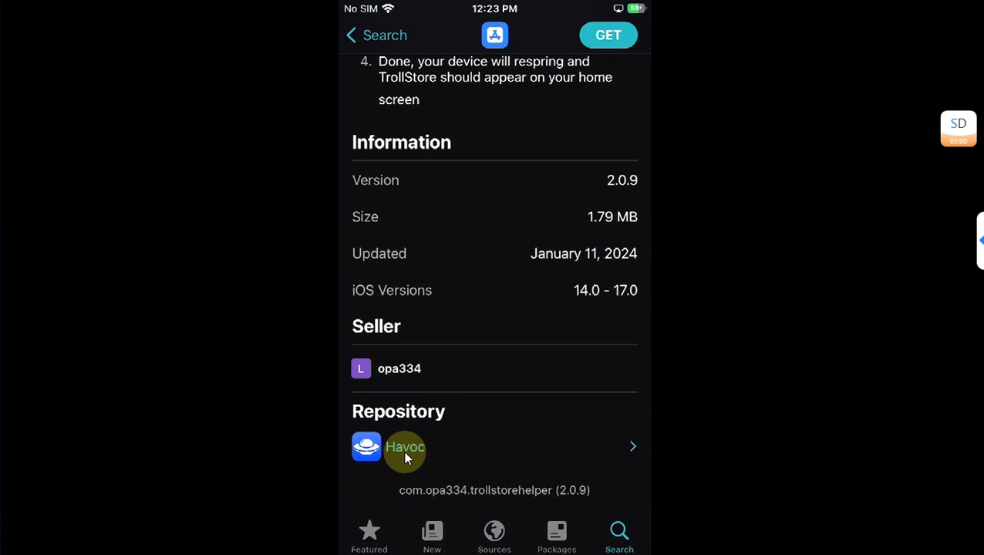
# Step: Review the description and supported iOS versions on Sileo's TrollStore Helper package page
pyautogui.click(509, 548)
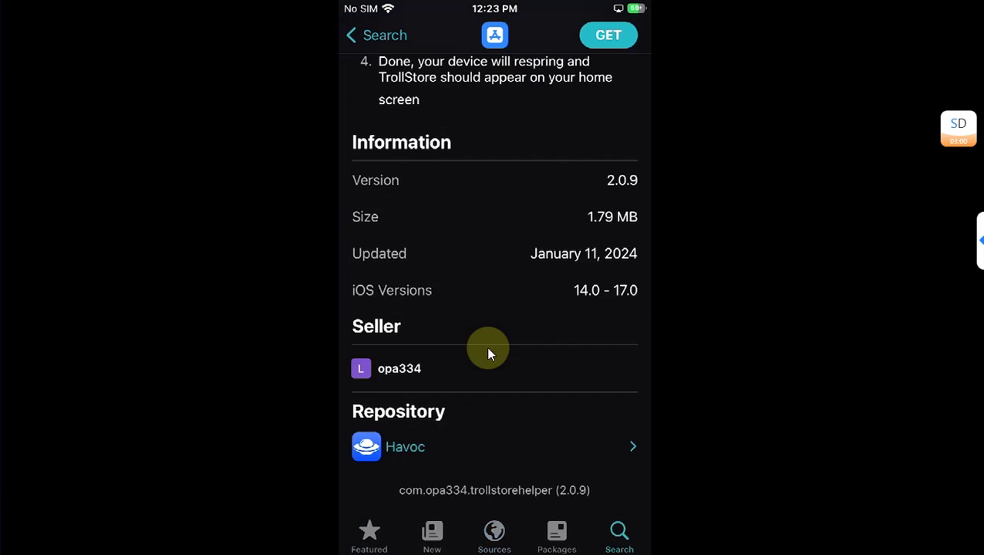
pyautogui.scroll(10, 486, 347)
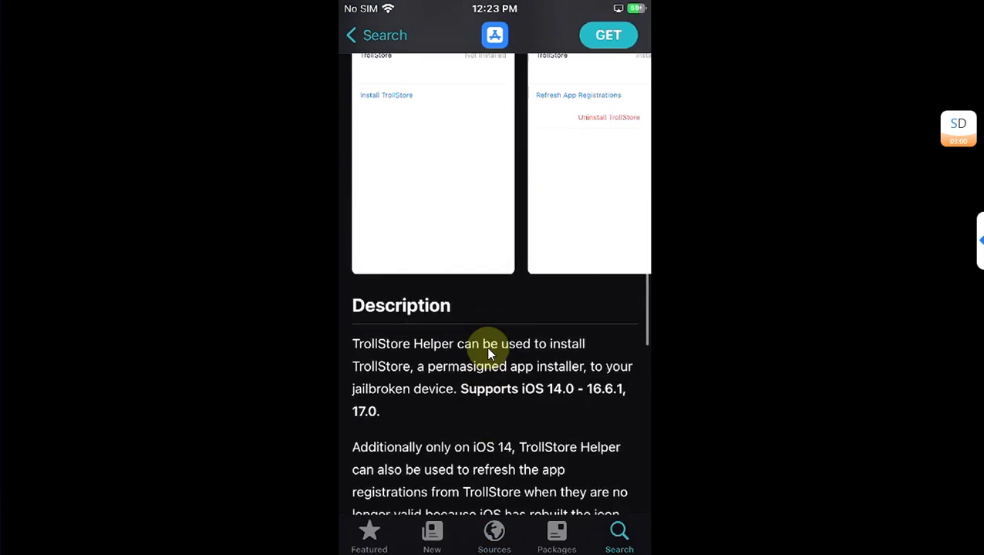
pyautogui.scroll(5, 486, 347)
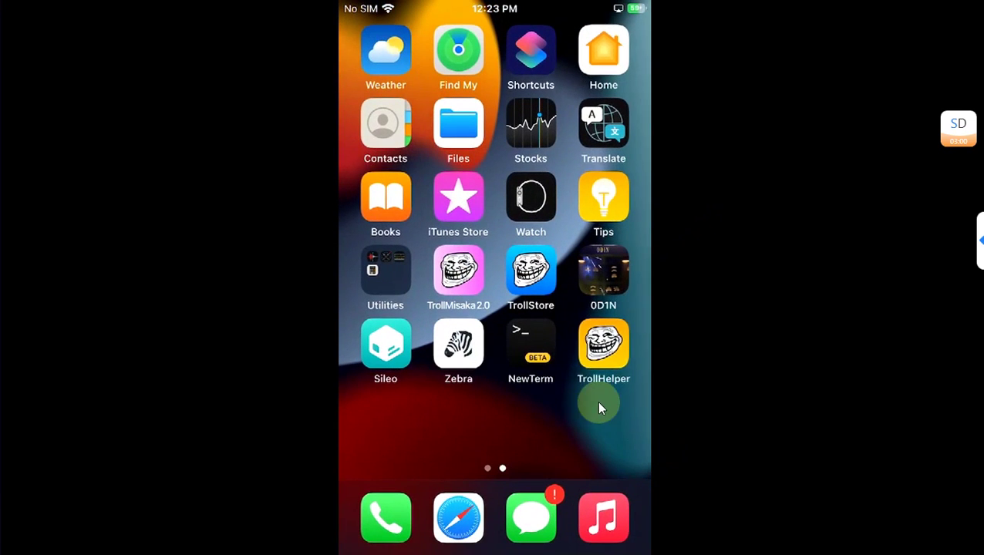
# Step: Examine the persistence section in TrollStore's settings and the TrollStore Helper screen, and return to the iPhone's home screen
pyautogui.click(602, 351)
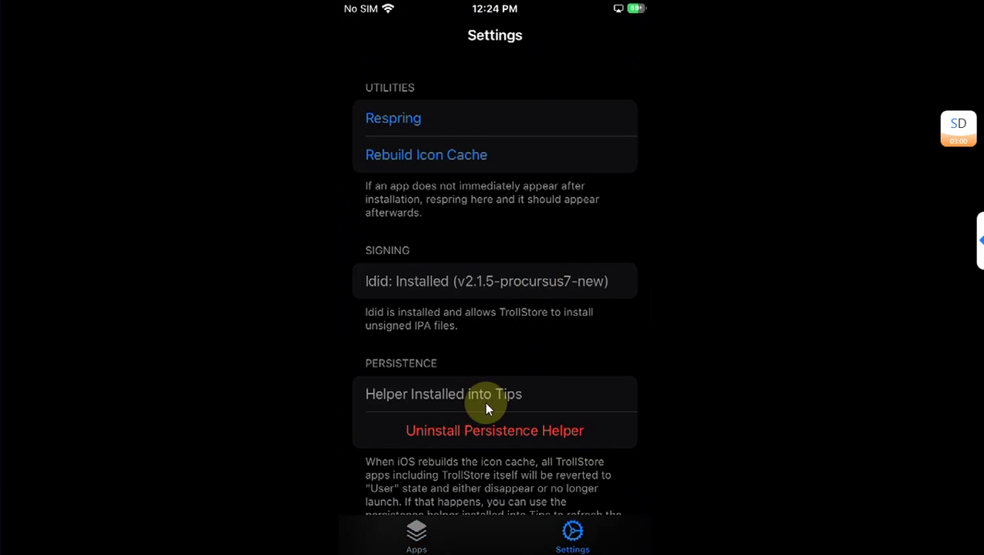
pyautogui.scroll(-2, 485, 402)
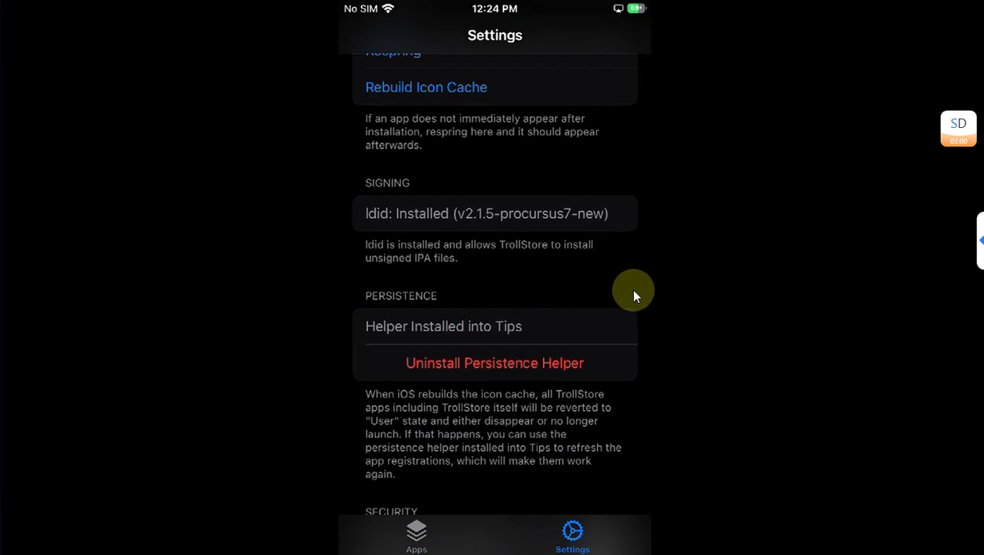
pyautogui.press('super+1')
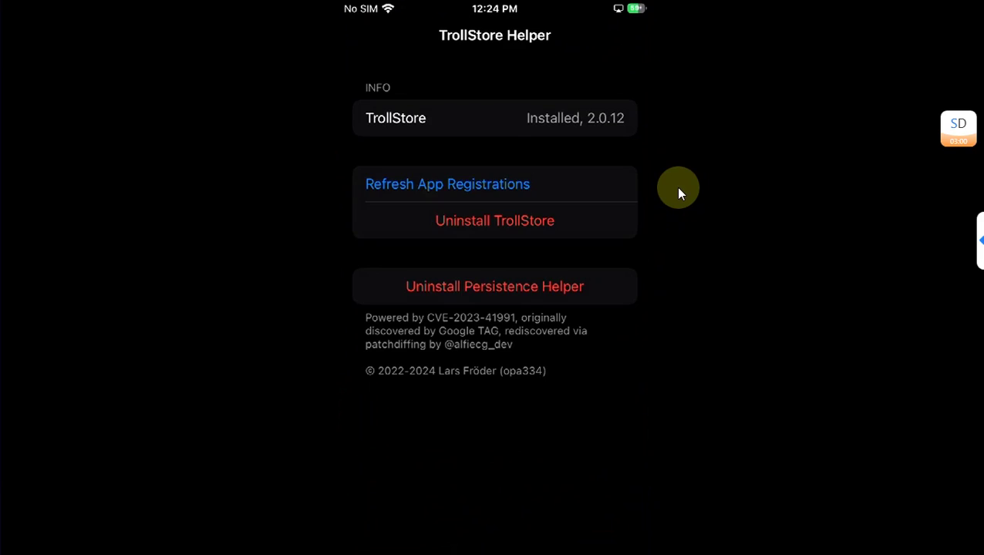
pyautogui.press('super+1')
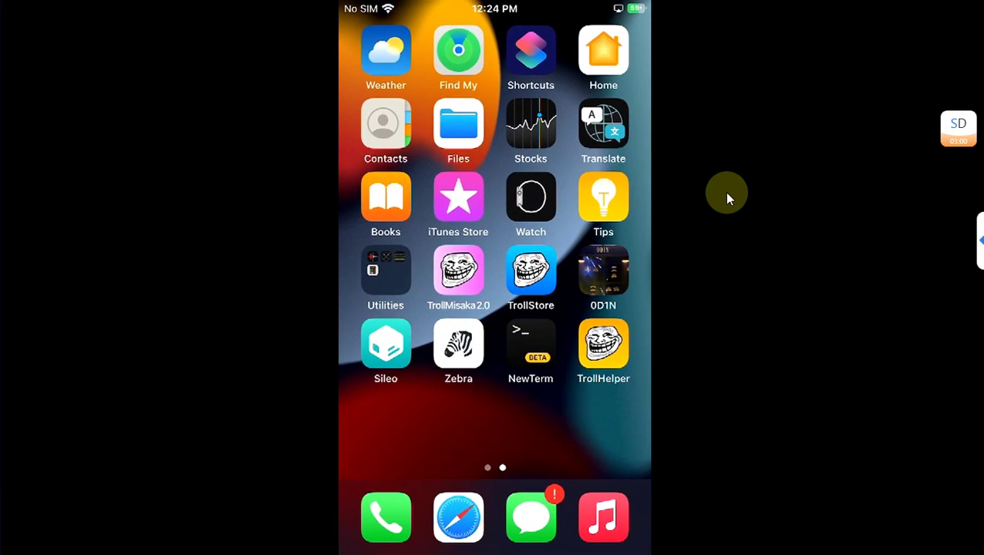
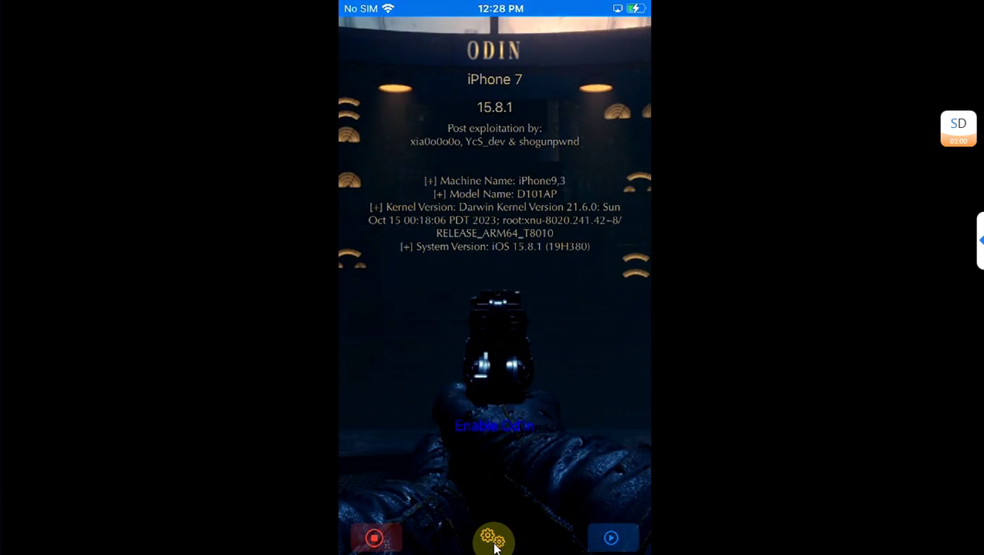
# Step: Set Od1n to removal mode, remove the jailbreak from the iPhone, and accept the reboot notice
pyautogui.click(494, 287)
pyautogui.click(499, 211)
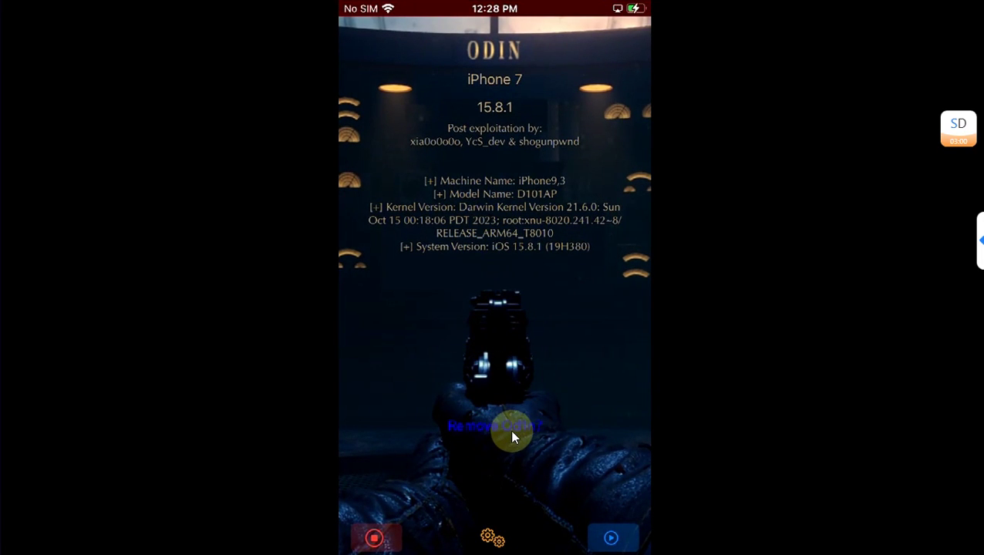
pyautogui.click(507, 429)
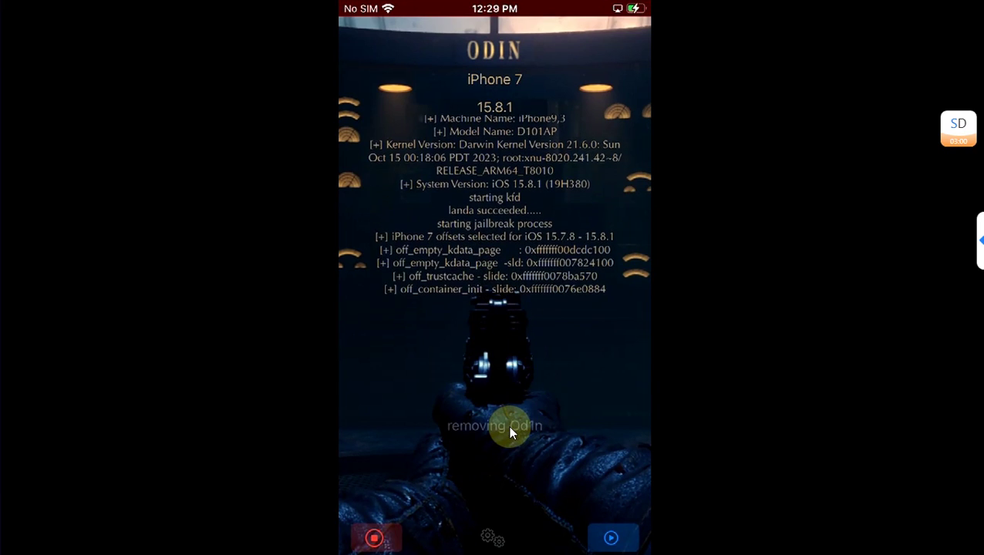
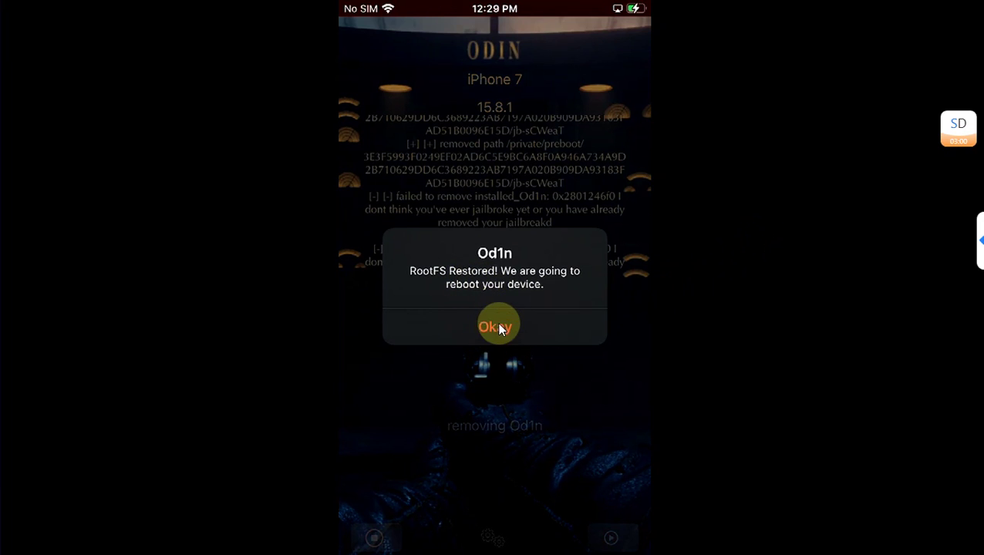
pyautogui.click(502, 316)
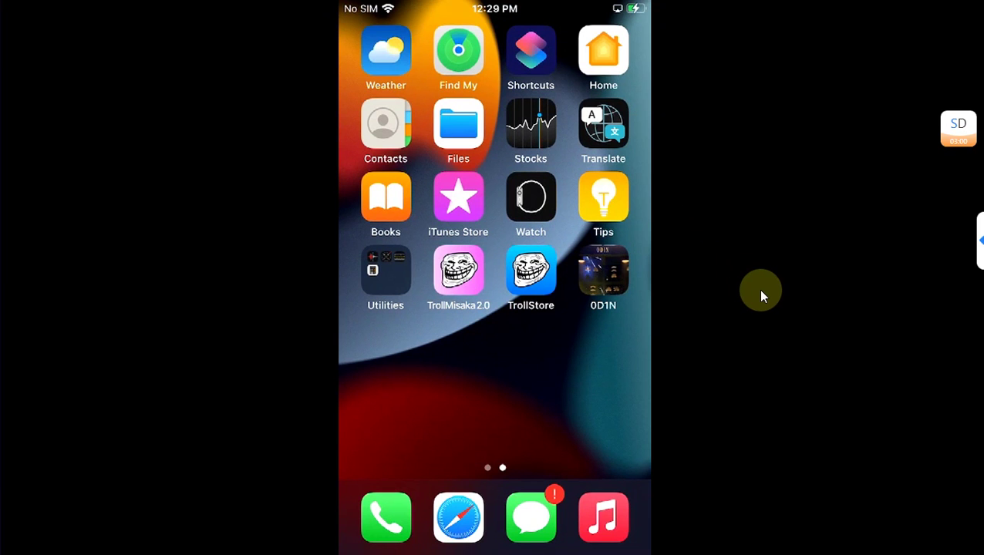